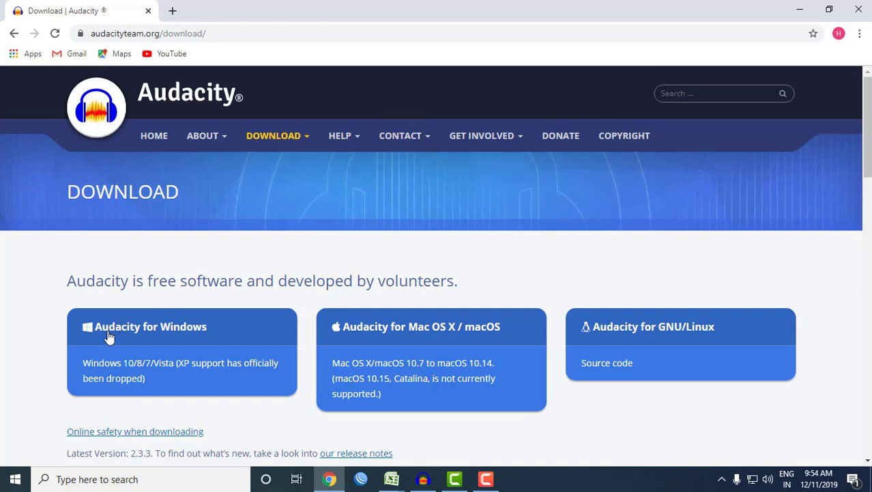
Open the Audacity for Windows download page and follow the Audacity 2.3.3 installer link
click(167, 335)
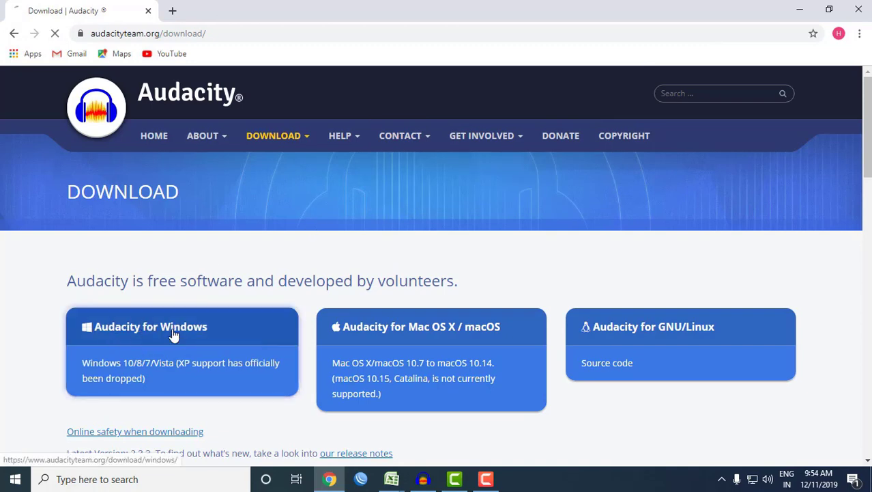
scroll(308, 249, down, 3)
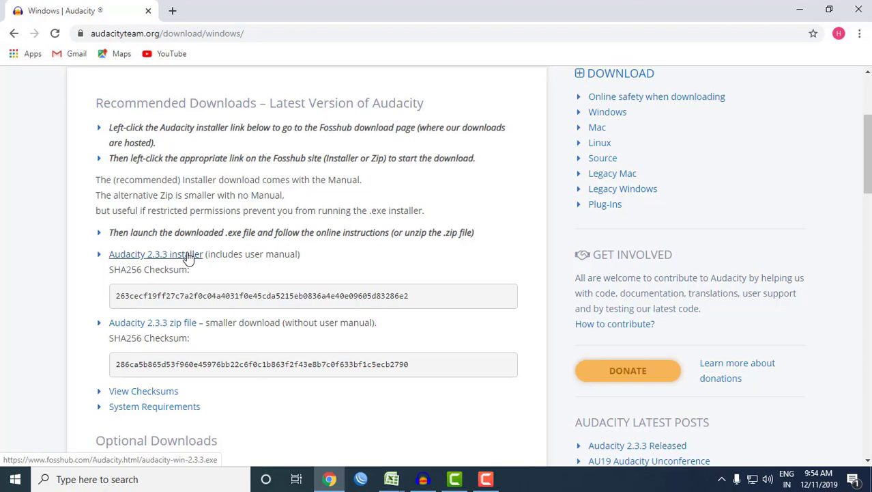
scroll(207, 267, down, 2)
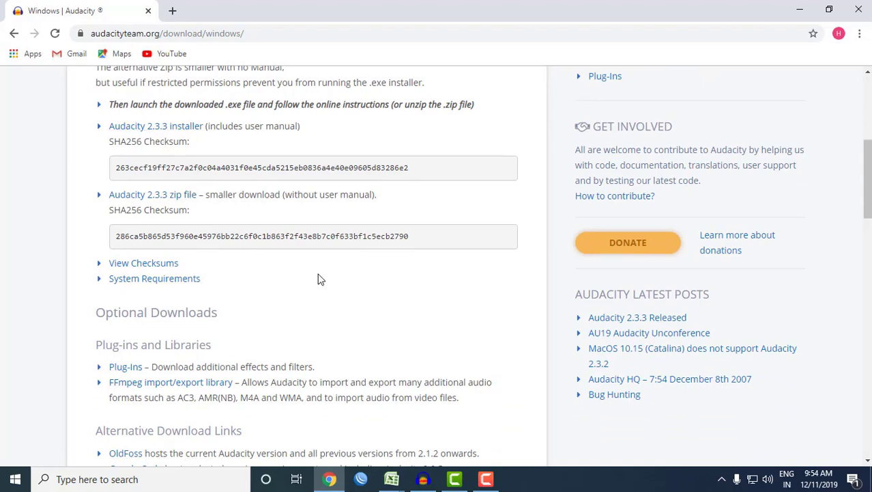
scroll(320, 278, up, 3)
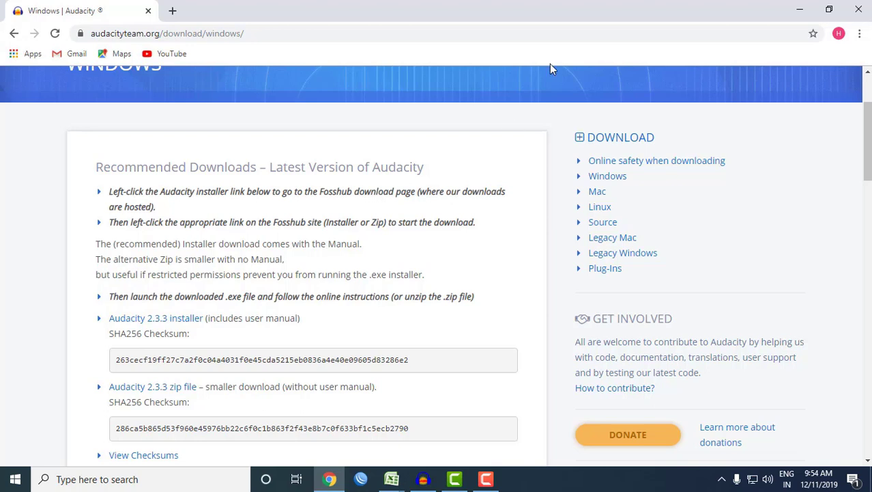
click(152, 320)
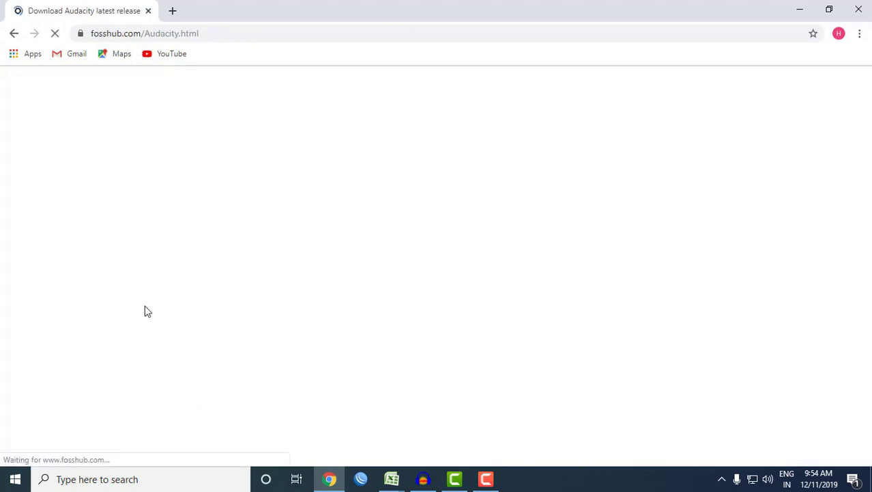
Start downloading the Audacity Windows Installer from FossHub and pause the download
scroll(353, 266, down, 3)
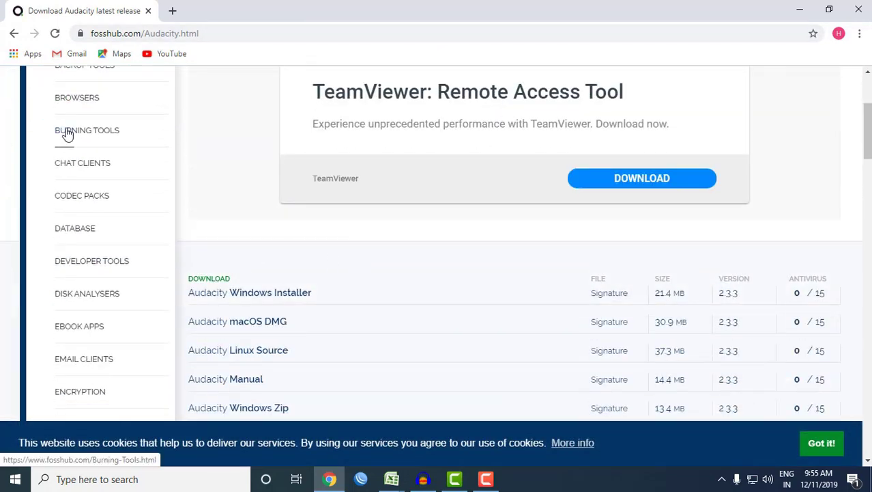
click(285, 266)
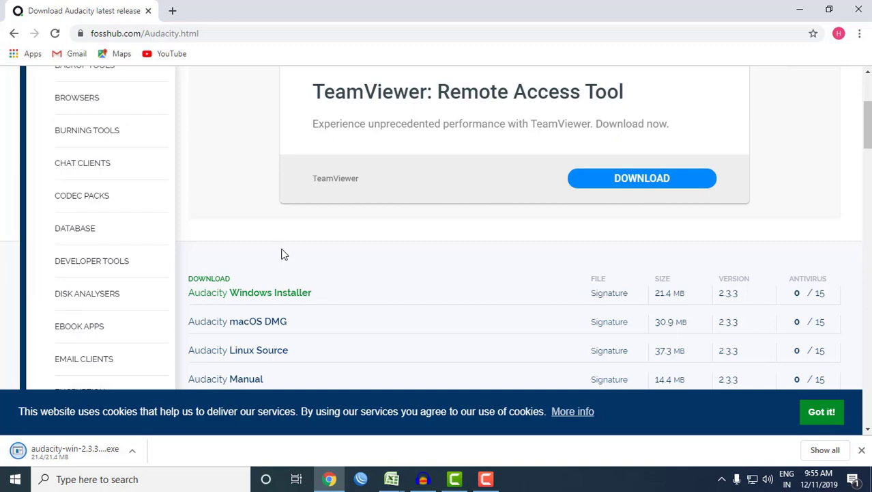
right_click(121, 454)
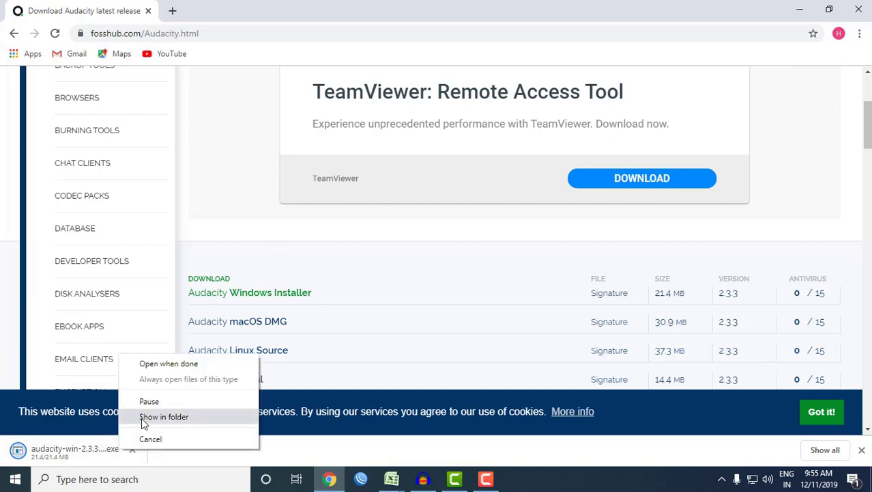
click(147, 400)
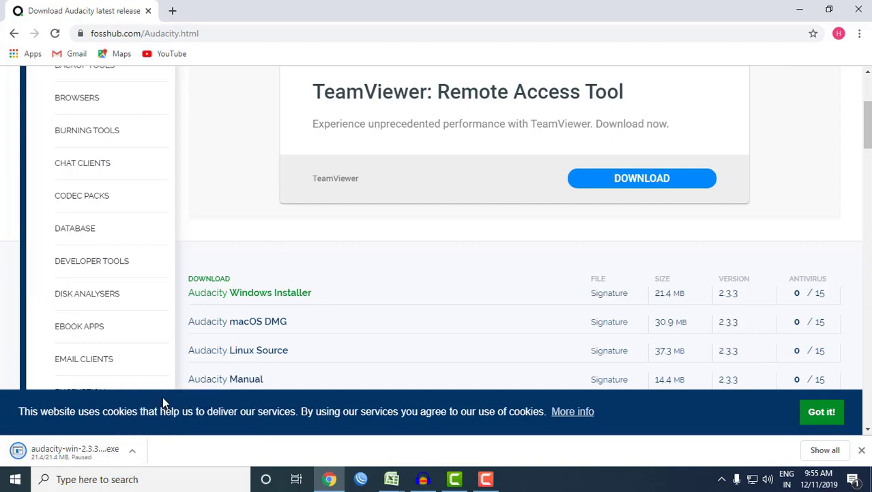
Switch to Audacity from the desktop and open the My Video file stored in the desktop's New folder
click(801, 8)
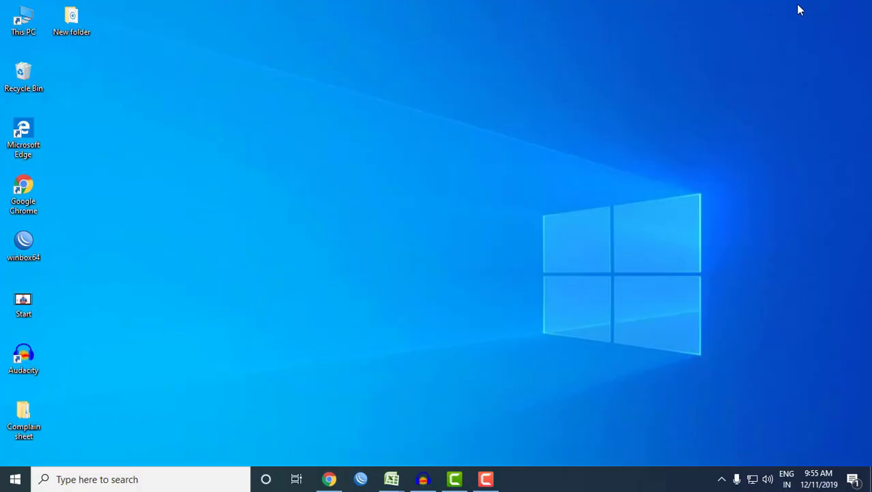
double_click(22, 360)
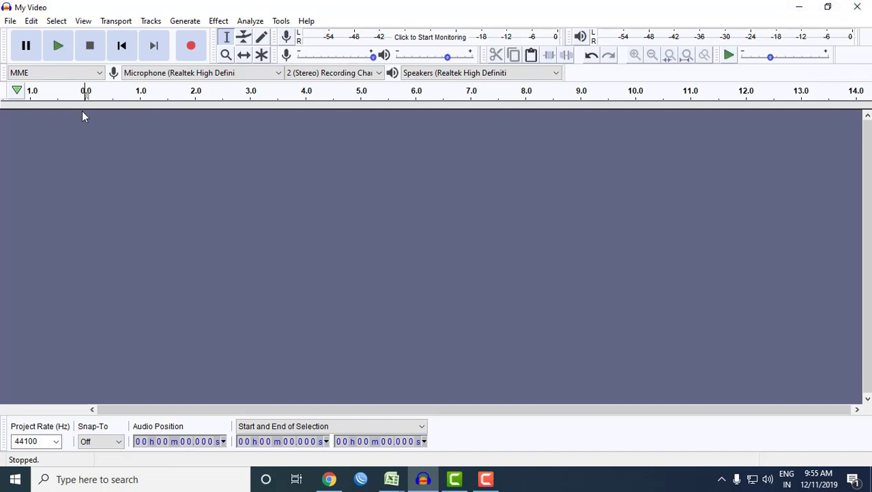
click(12, 22)
click(33, 49)
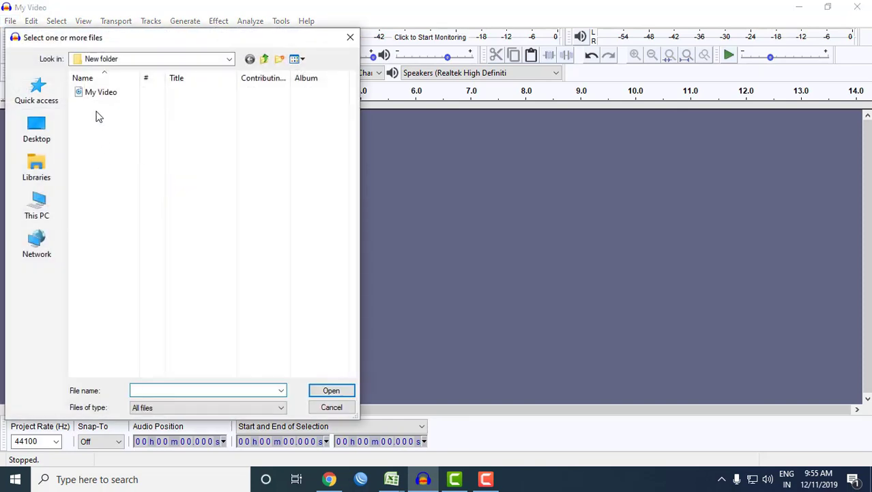
click(43, 138)
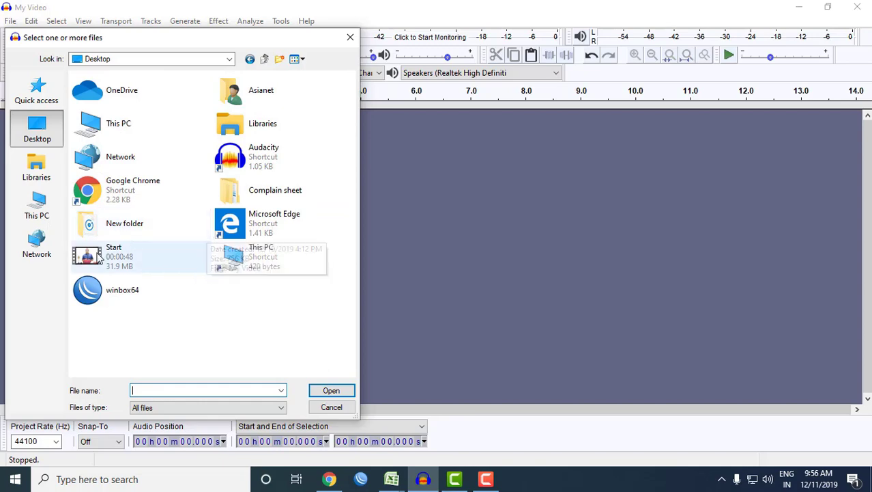
double_click(126, 235)
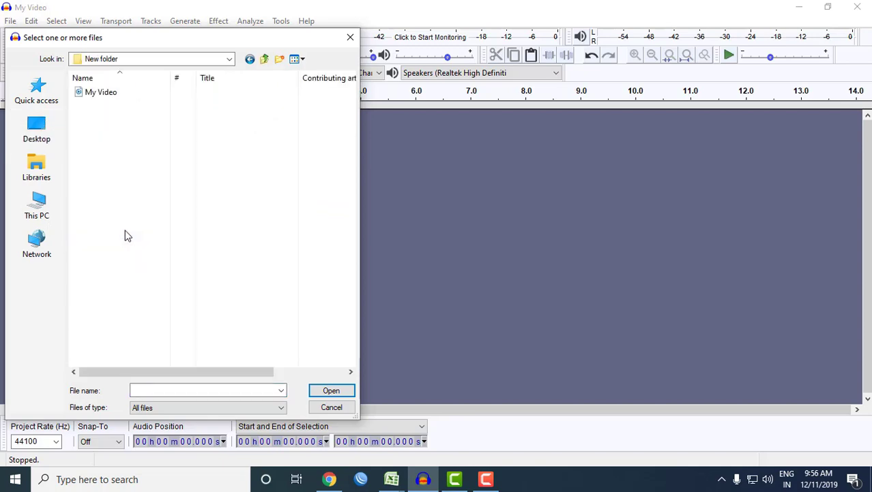
click(99, 96)
double_click(99, 94)
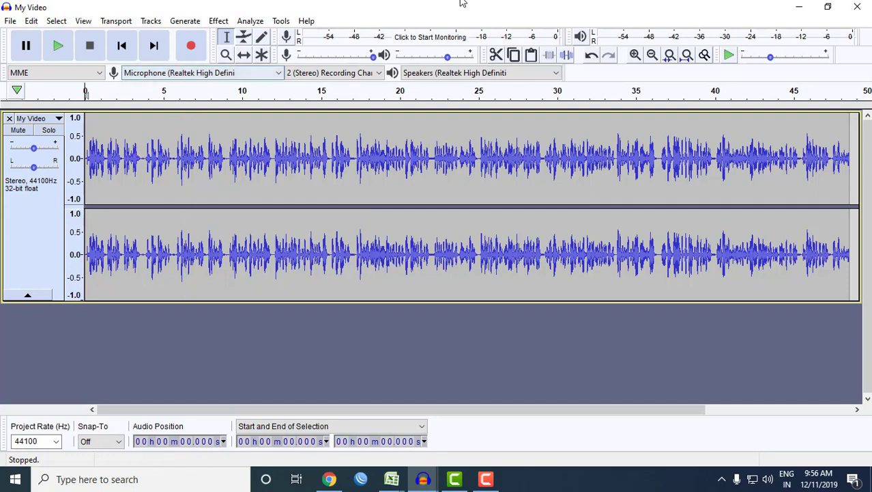
Select the entire My Video track and capture its noise profile with Noise Reduction
click(165, 156)
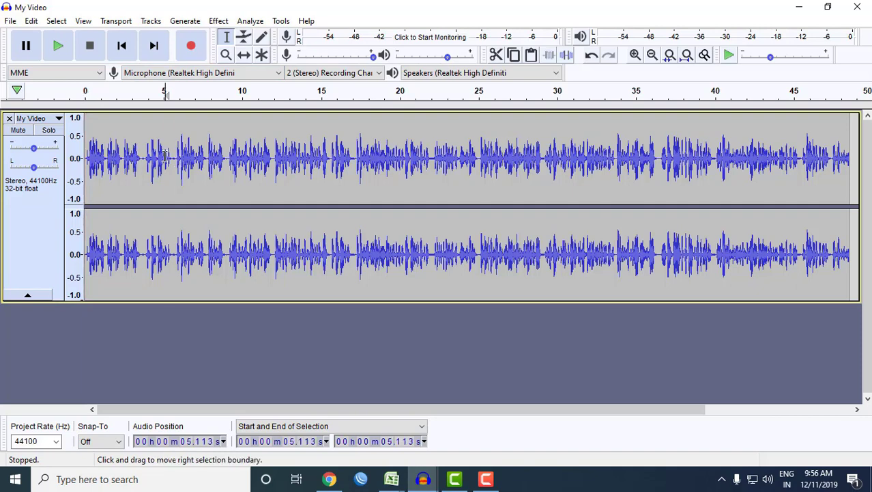
key(ctrl+a)
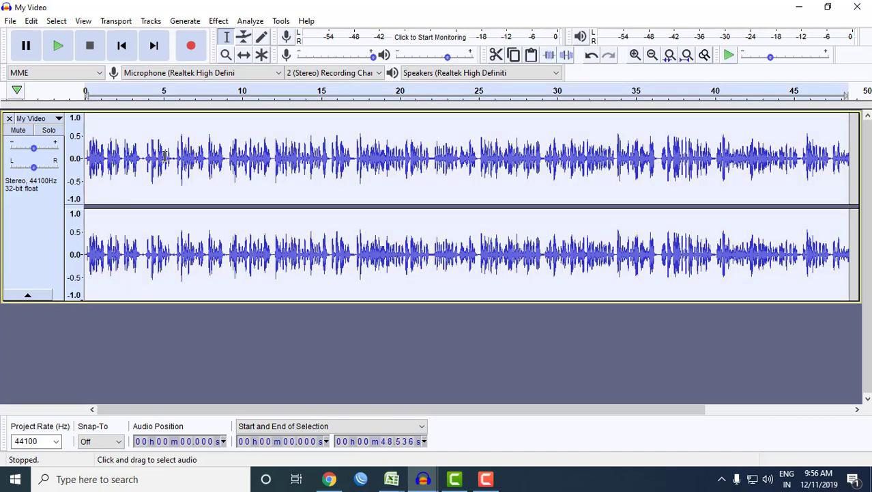
click(217, 21)
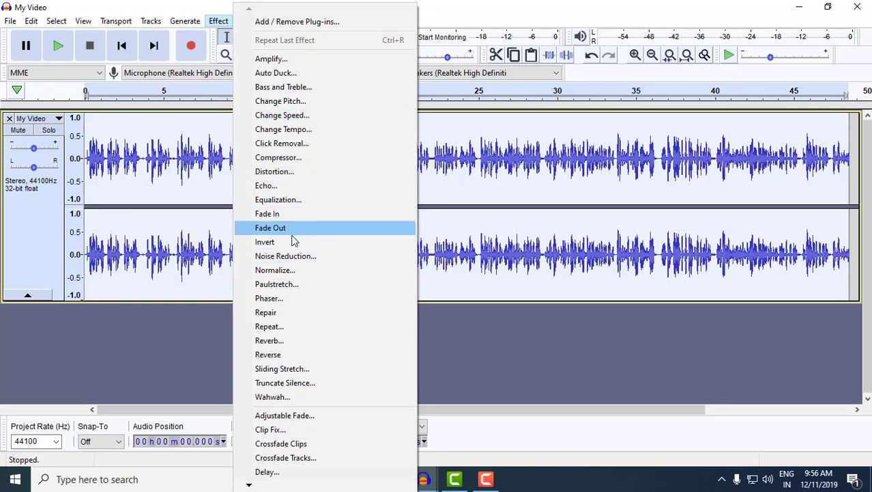
click(288, 257)
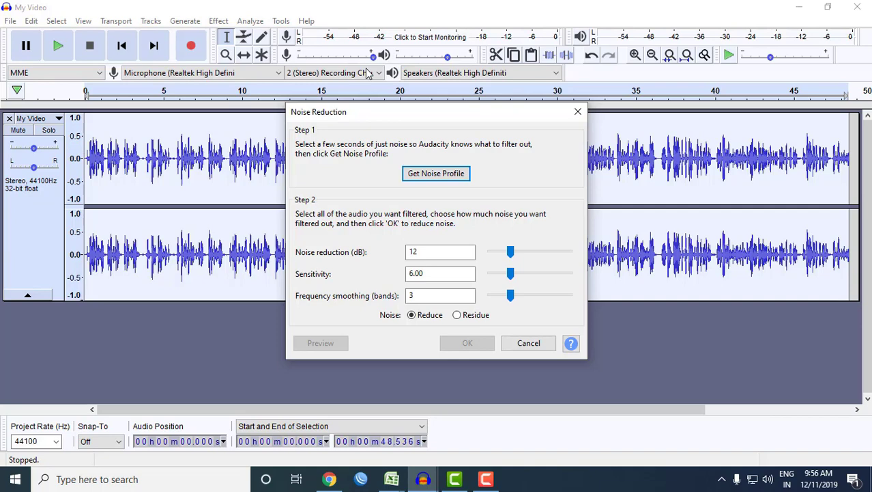
click(458, 177)
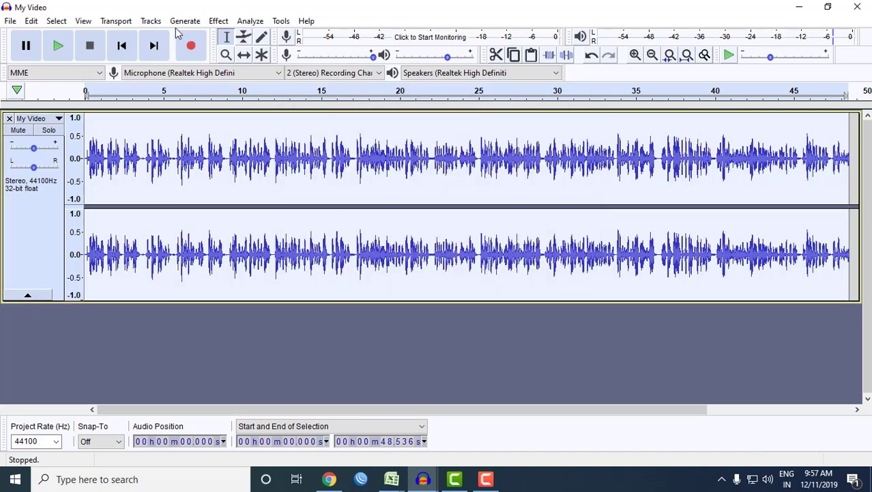
Apply the Compressor effect to the whole selected track, keeping the existing settings
click(218, 21)
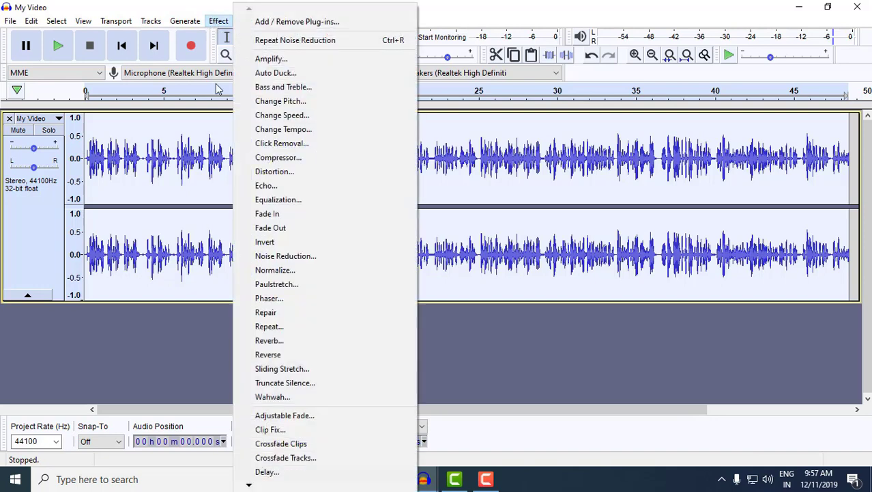
click(279, 159)
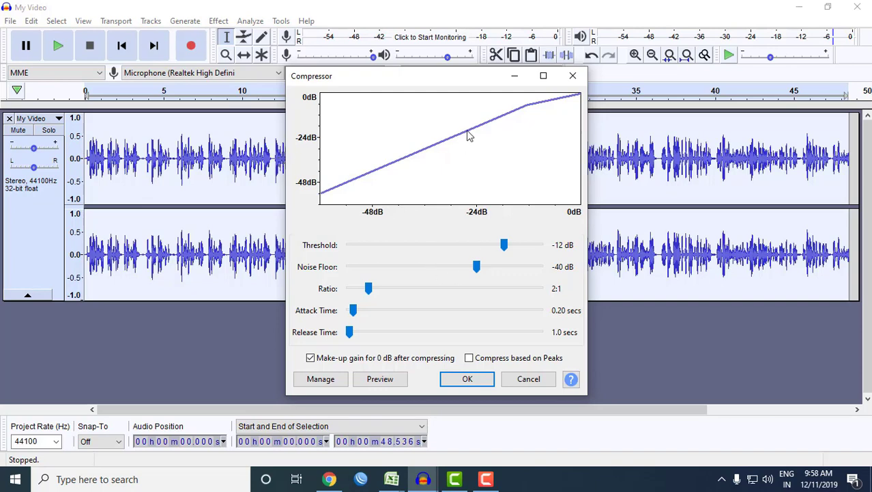
click(468, 380)
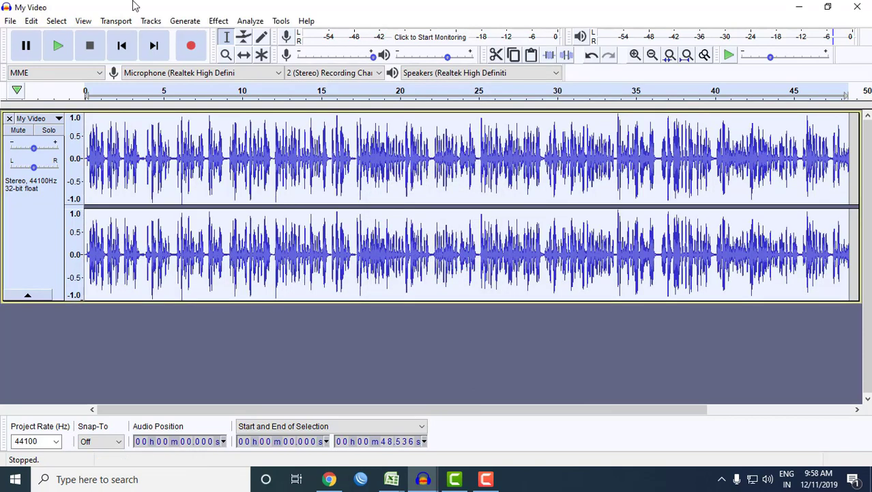
Apply Equalization with the Bass Boost curve to the whole selected track
click(219, 20)
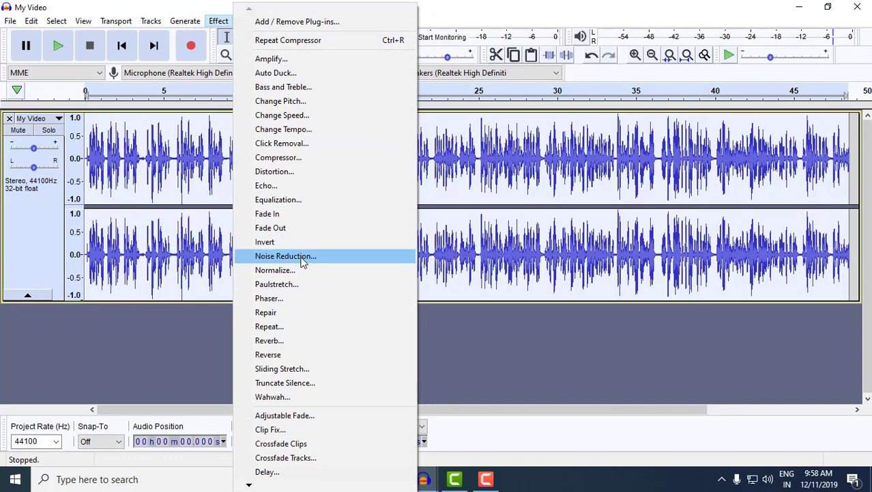
click(303, 200)
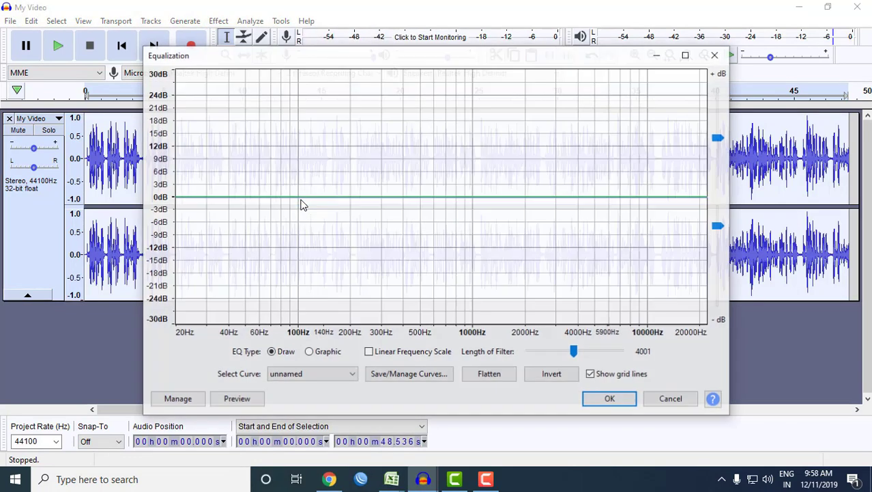
drag(337, 55, 407, 53)
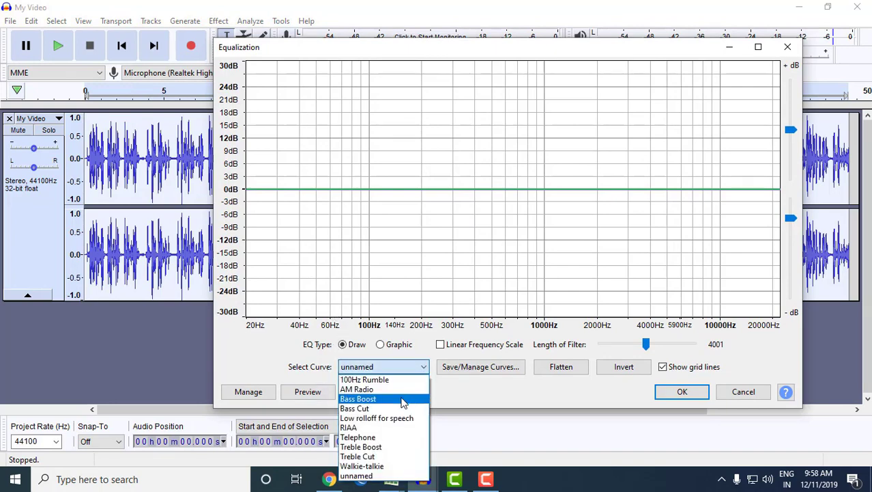
click(400, 402)
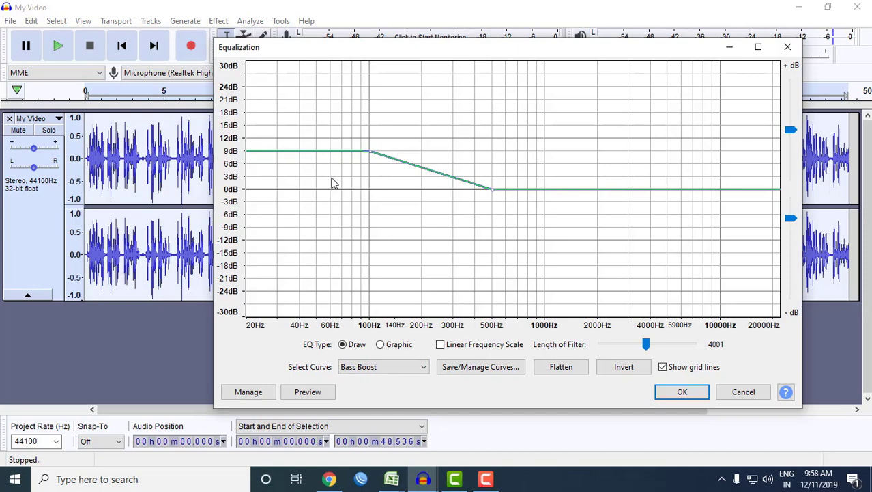
click(683, 392)
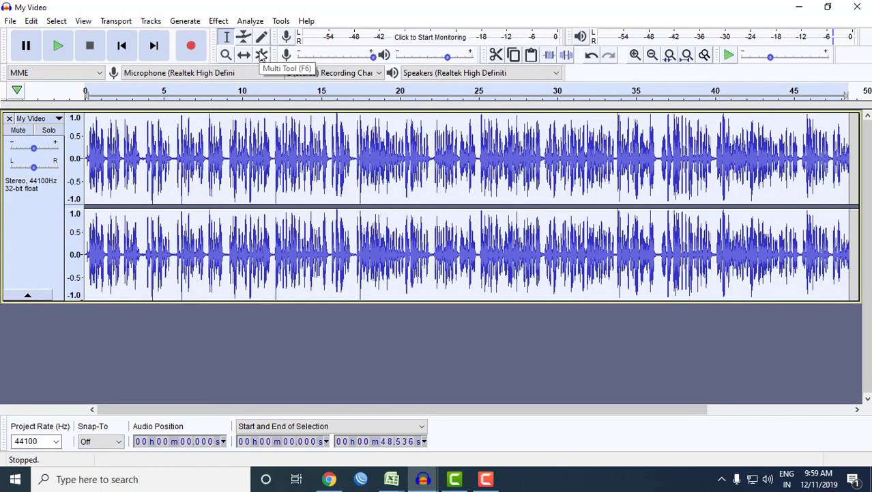
Apply Equalization with the Treble Boost curve to the whole selected track
click(215, 21)
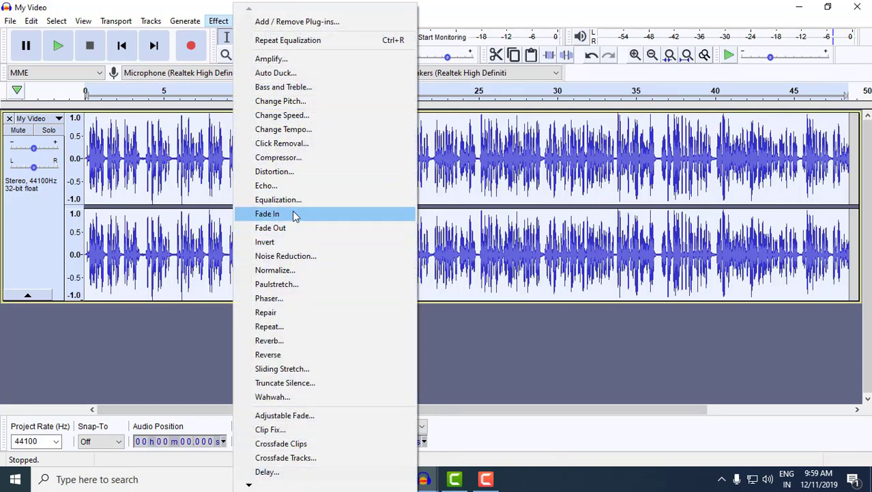
click(294, 200)
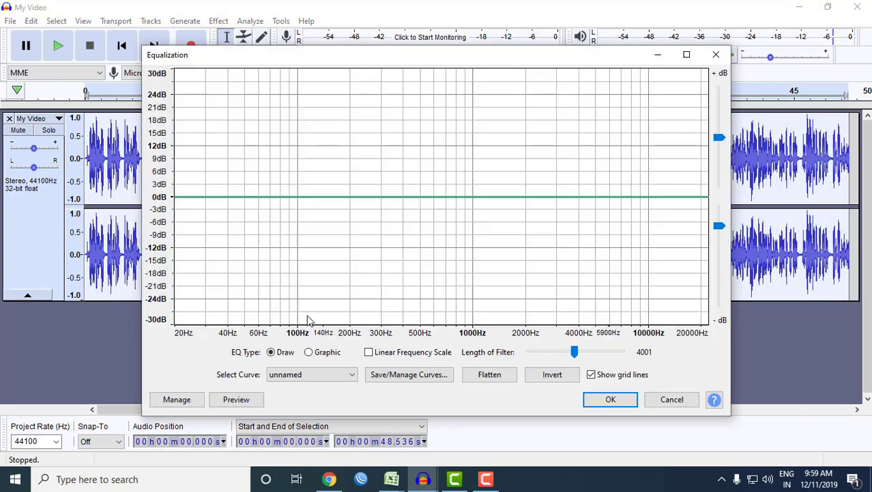
click(354, 375)
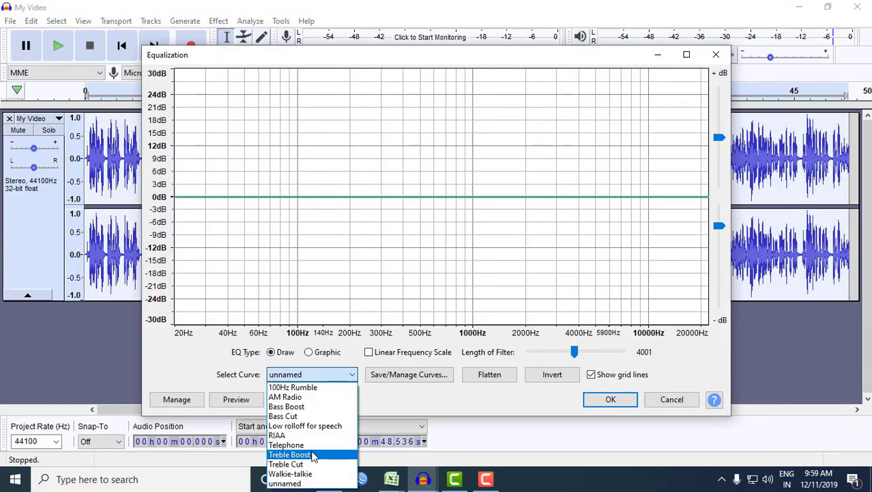
click(313, 456)
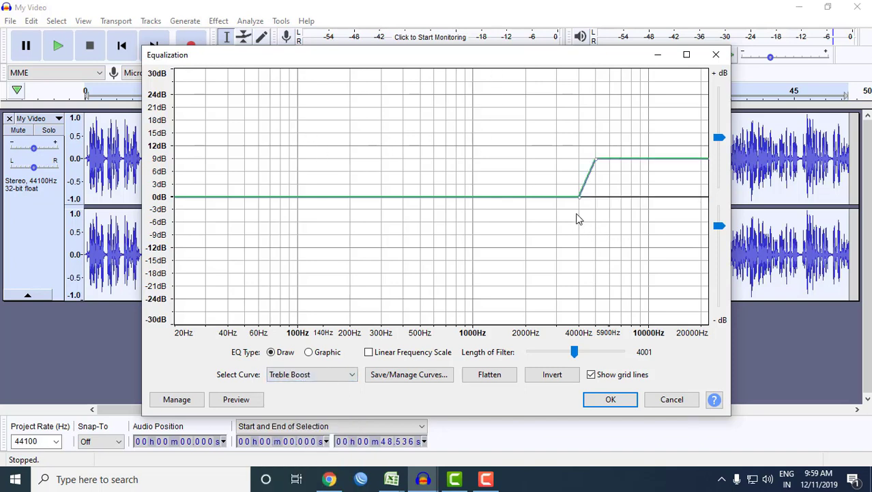
click(612, 402)
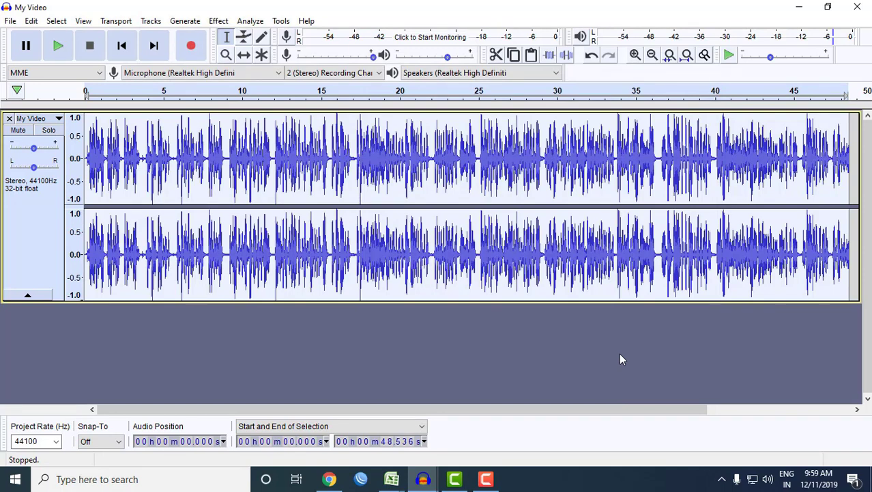
Play the processed track from about 4.3 seconds to check the sound, and pause playback
click(153, 158)
key(space)
key(p)
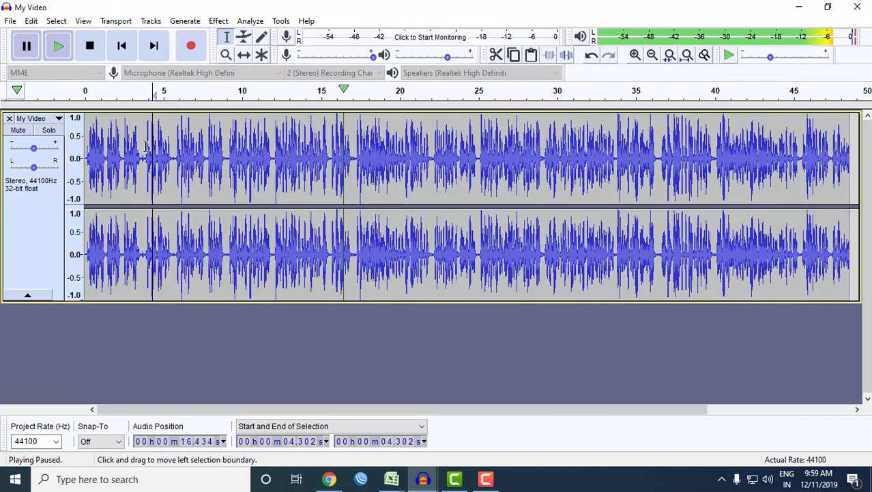
Select the whole track and export it to the Desktop as a WAV file named voice, accepting the existing metadata tags
key(ctrl+a)
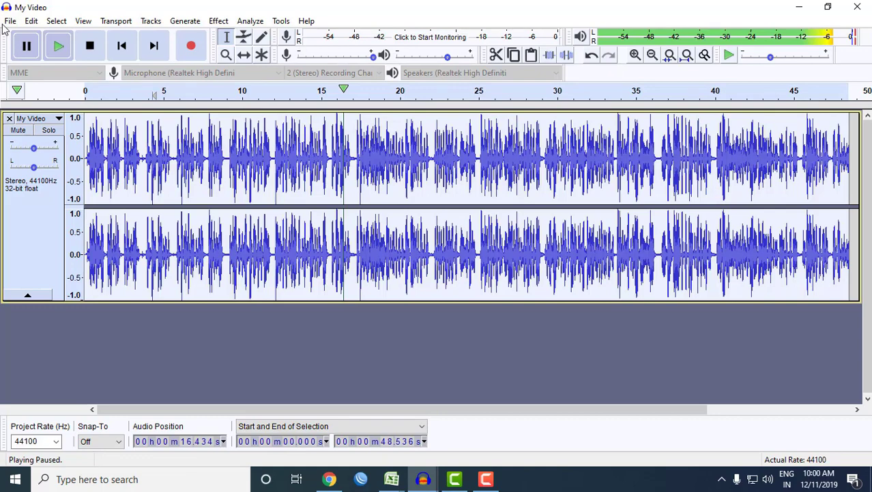
click(10, 21)
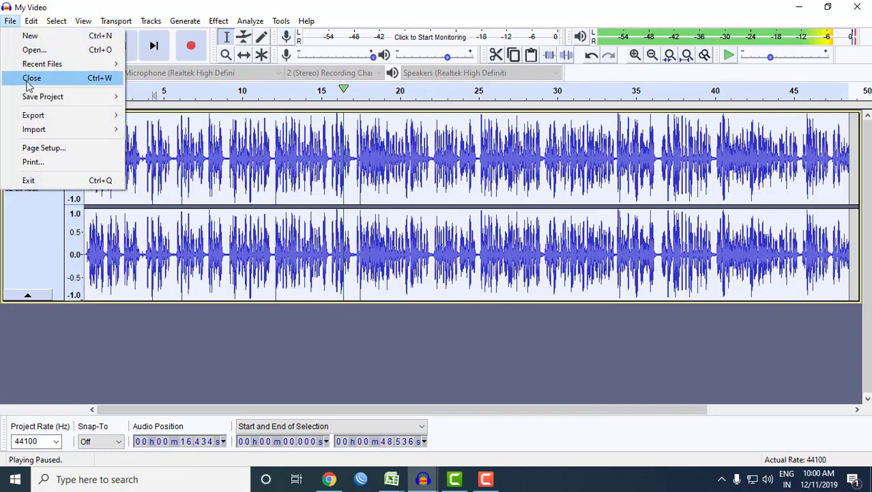
mouse_move(45, 130)
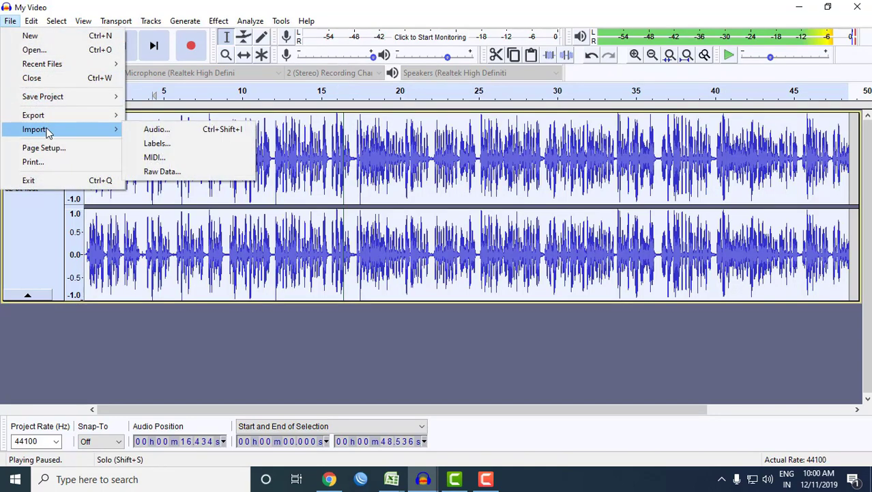
mouse_move(57, 116)
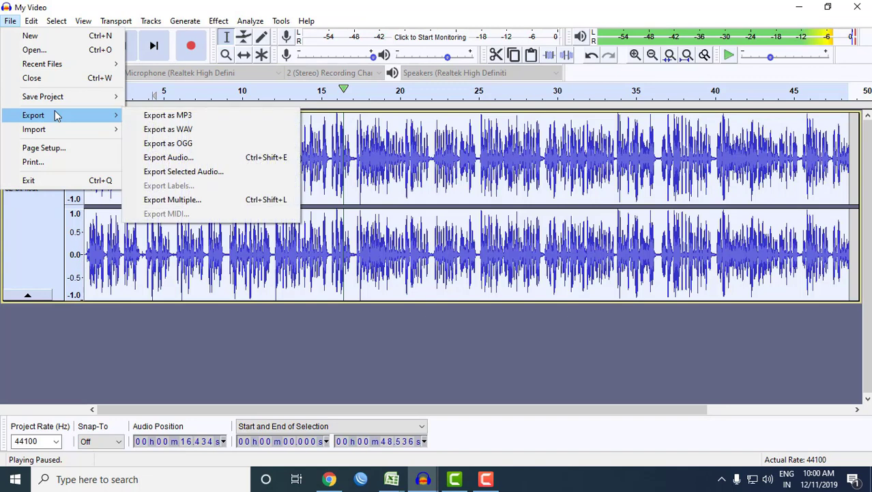
click(204, 129)
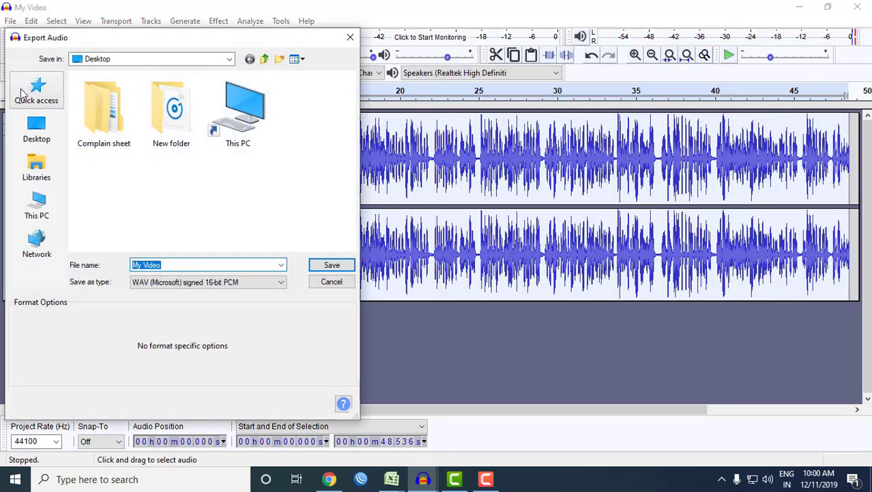
click(37, 133)
click(167, 262)
key(BackSpace)
key(BackSpace)
key(BackSpace)
key(BackSpace)
key(BackSpace)
key(BackSpace)
key(BackSpace)
key(BackSpace)
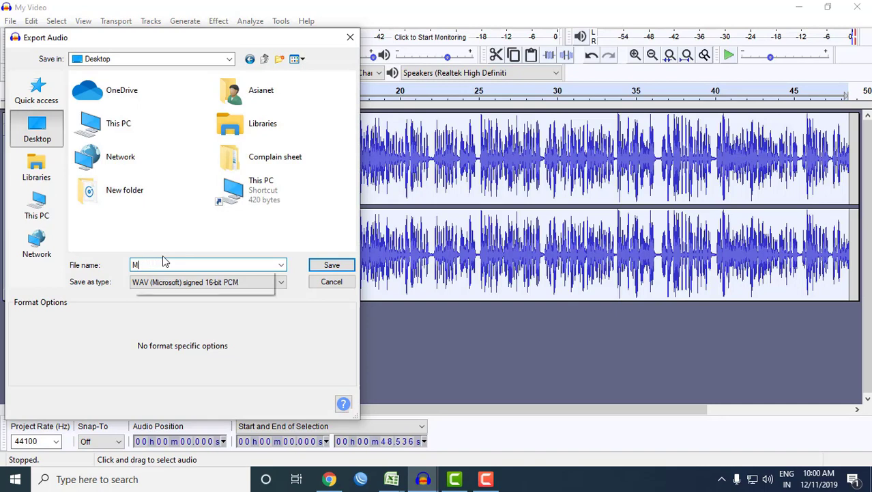
text(voice)
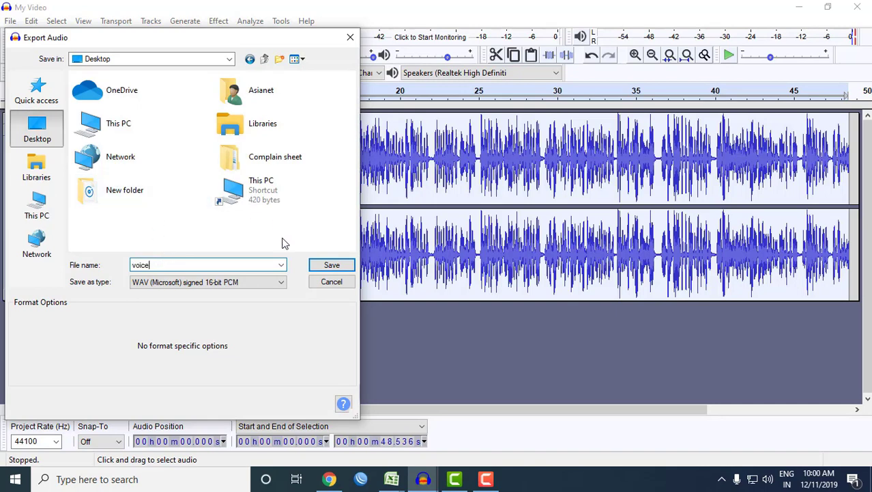
click(342, 268)
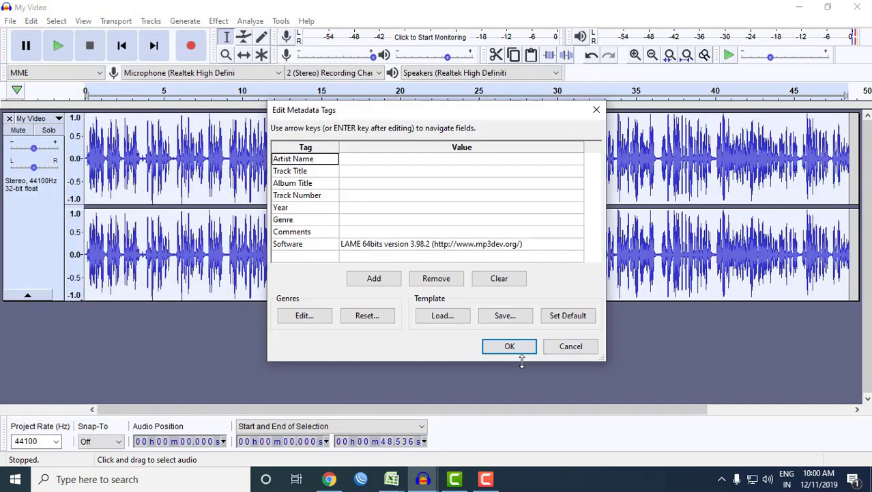
click(517, 346)
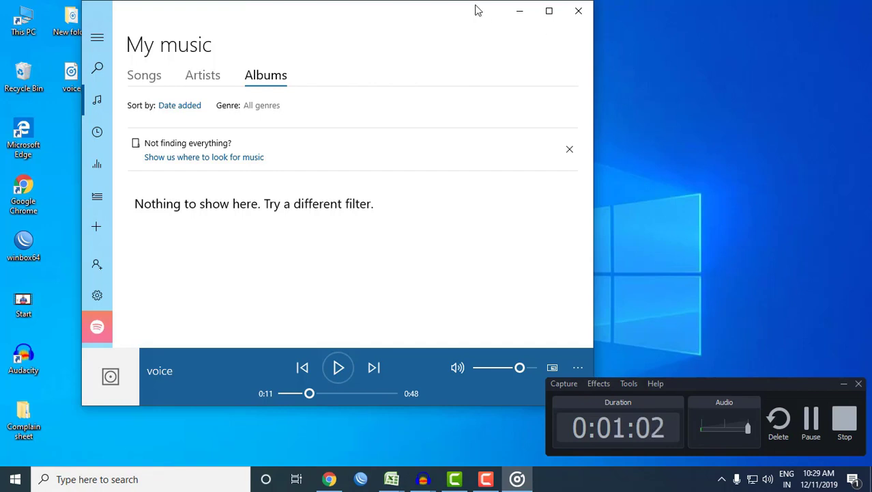
Minimize the music player window to show the desktop
click(519, 11)
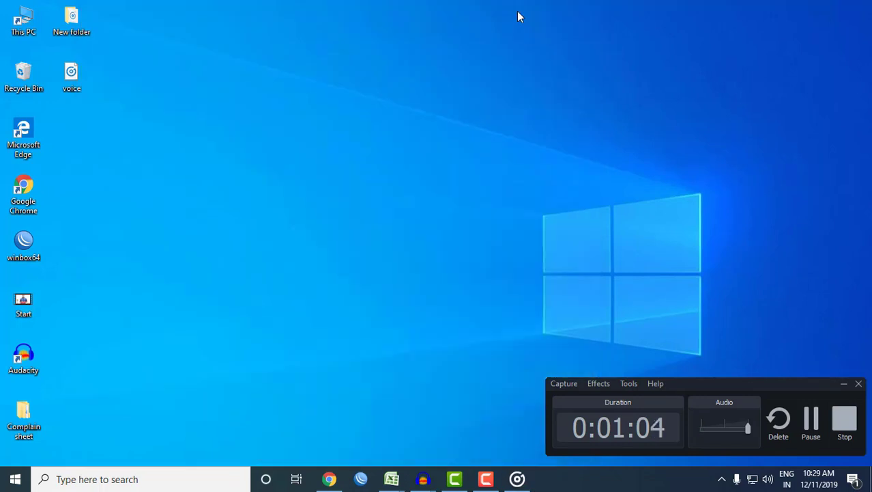